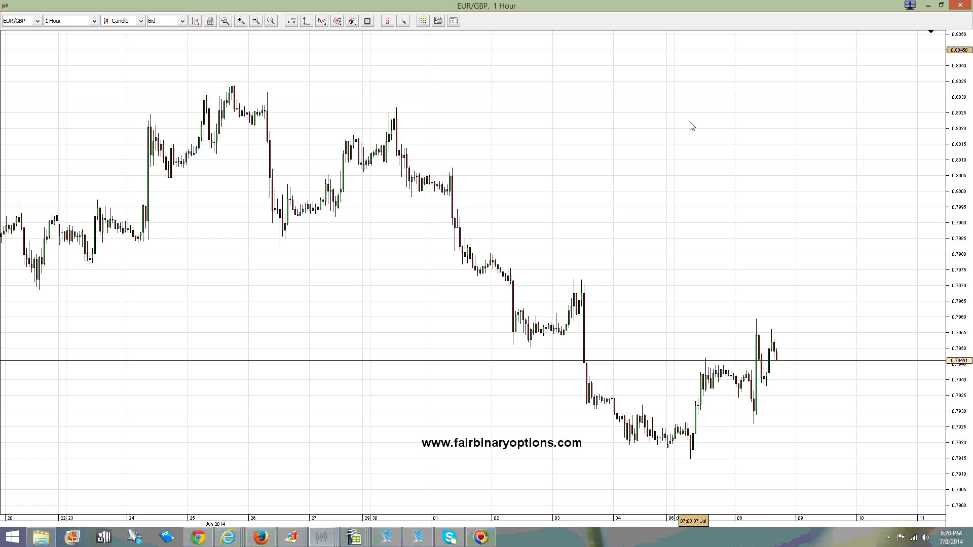
# Draw a thick rising Short Line trend line from the 26 Jun low.
pyautogui.click(338, 20)
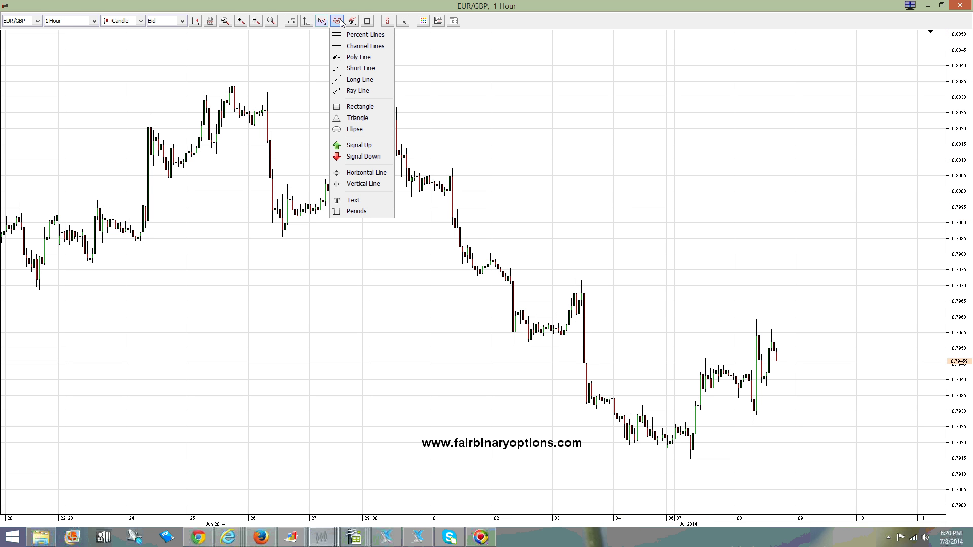
pyautogui.click(374, 68)
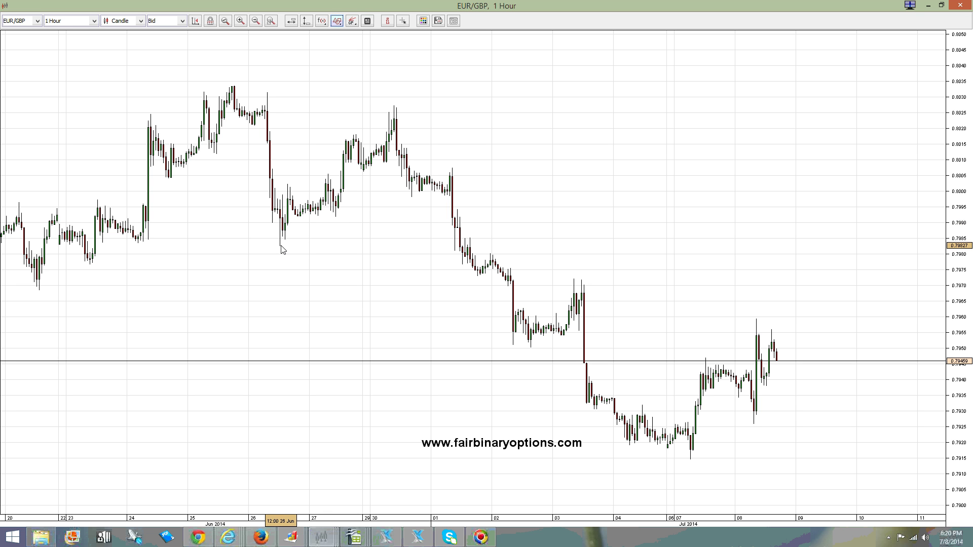
pyautogui.moveTo(279, 245)
pyautogui.mouseDown()
pyautogui.moveTo(440, 190)
pyautogui.moveTo(427, 194)
pyautogui.mouseUp()
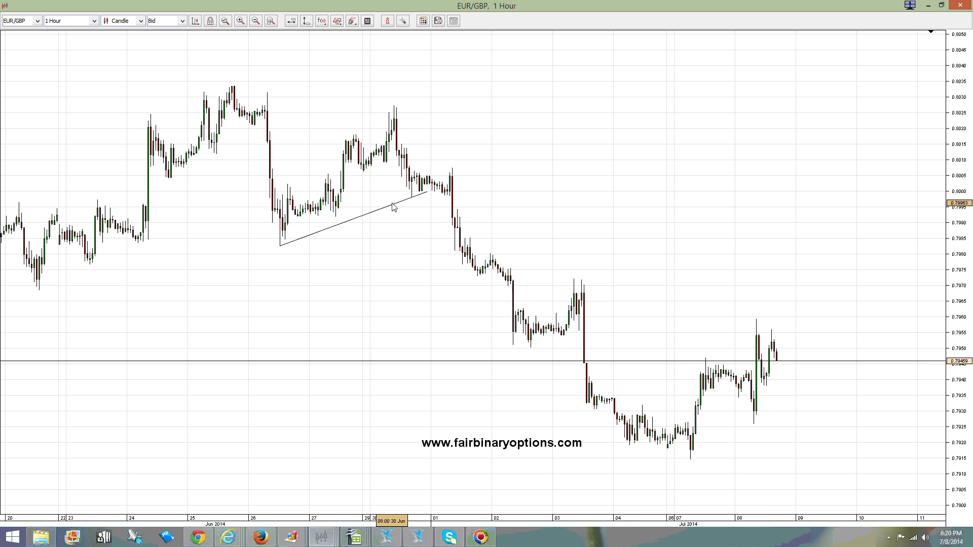
pyautogui.rightClick(404, 203)
pyautogui.moveTo(446, 270)
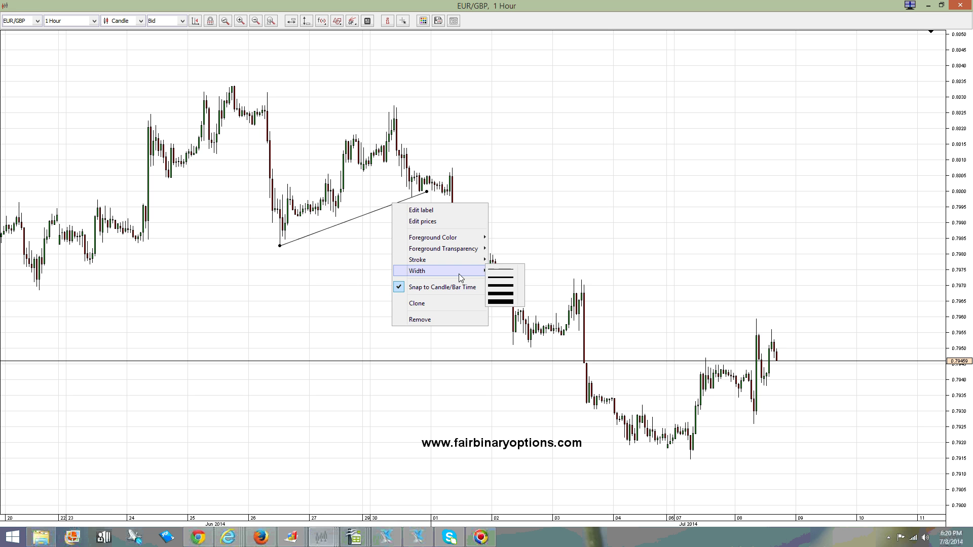
pyautogui.click(504, 280)
# Clone the trend line and reposition it from the 25 Jun high past the early-July highs.
pyautogui.rightClick(355, 217)
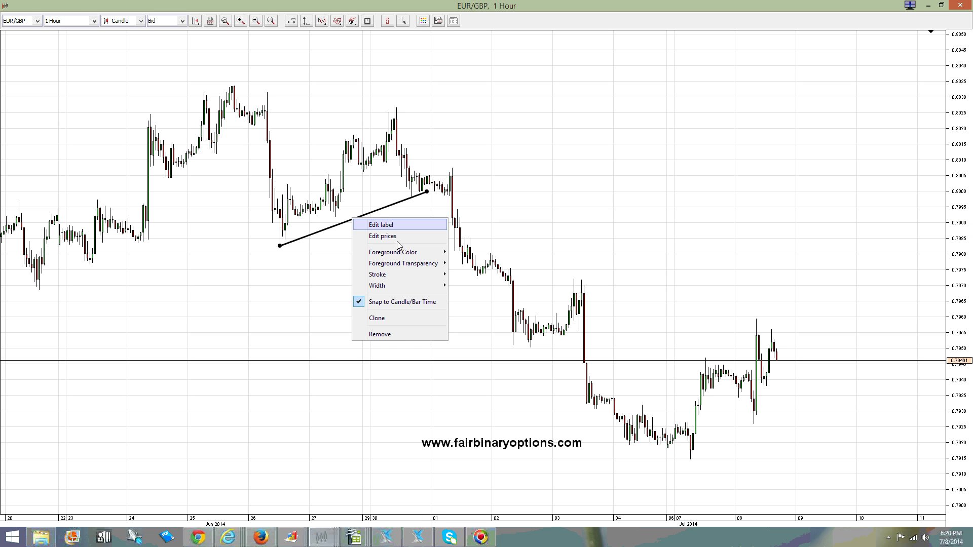
pyautogui.click(394, 321)
pyautogui.moveTo(280, 247)
pyautogui.mouseDown()
pyautogui.moveTo(228, 81)
pyautogui.moveTo(234, 87)
pyautogui.mouseUp()
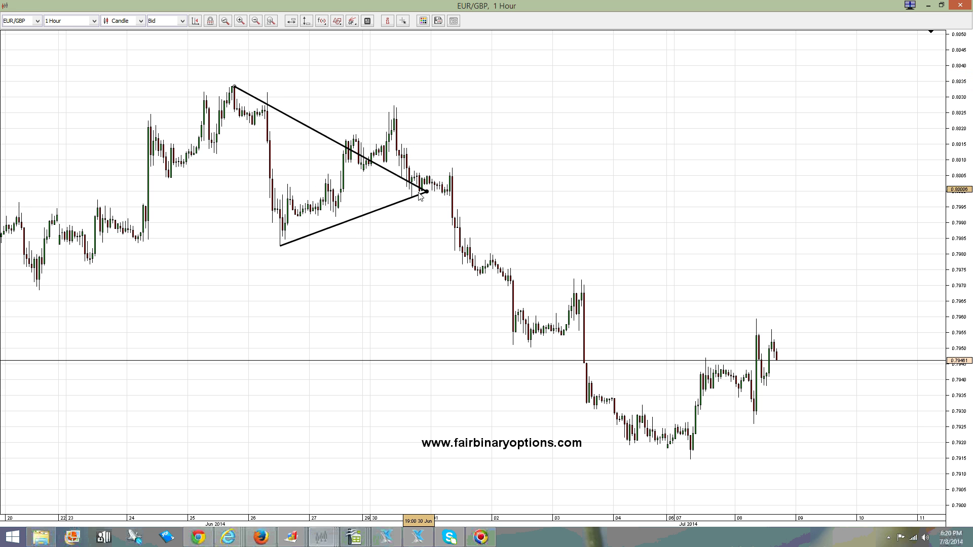
pyautogui.moveTo(426, 191); pyautogui.dragTo(452, 111)
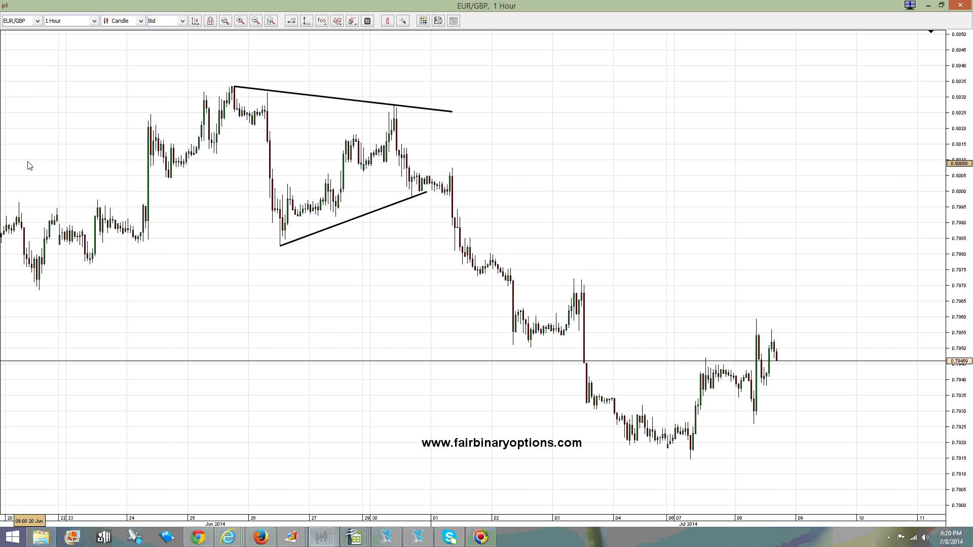
# Place horizontal price lines at 0.80072 and 0.80274.
pyautogui.moveTo(92, 234); pyautogui.dragTo(215, 174)
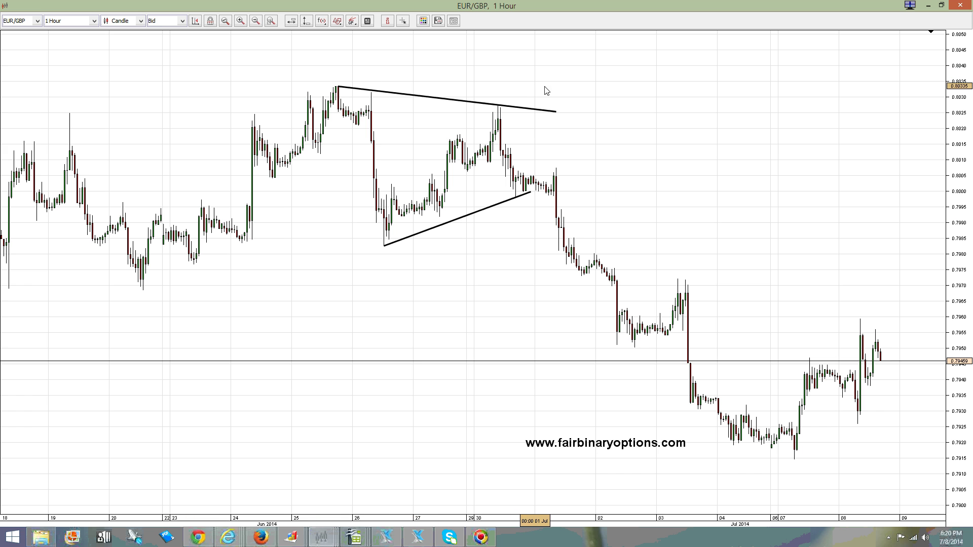
pyautogui.scroll(-3, 704, 147)
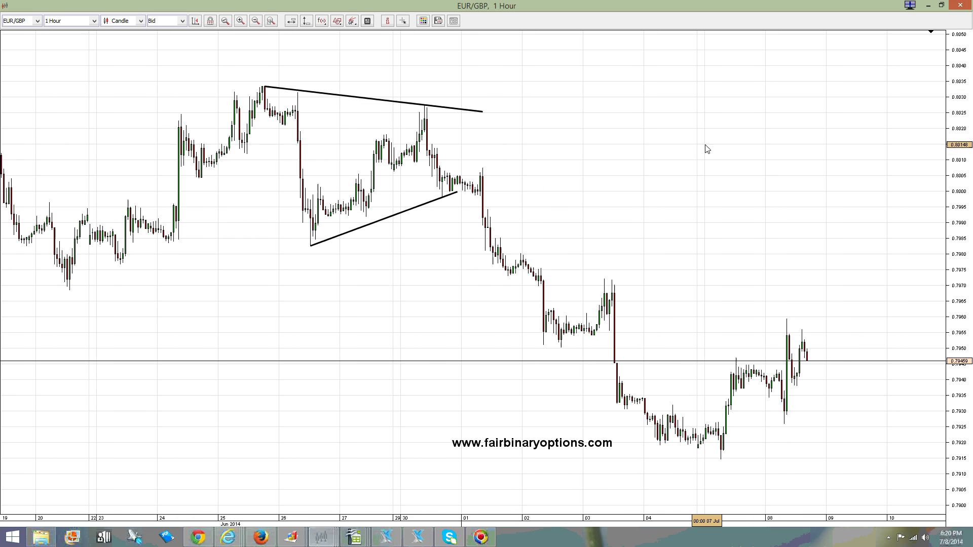
pyautogui.click(290, 20)
pyautogui.click(487, 168)
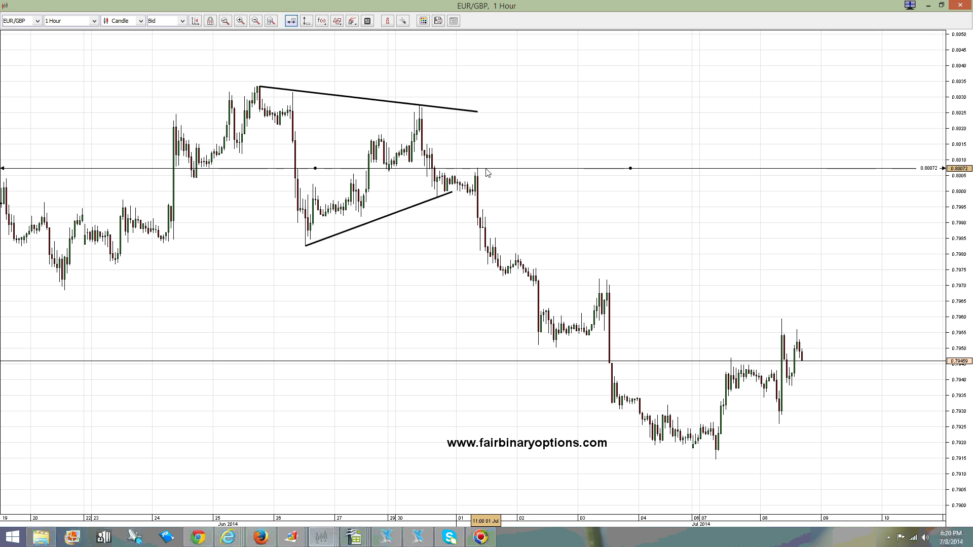
pyautogui.click(291, 20)
pyautogui.click(434, 104)
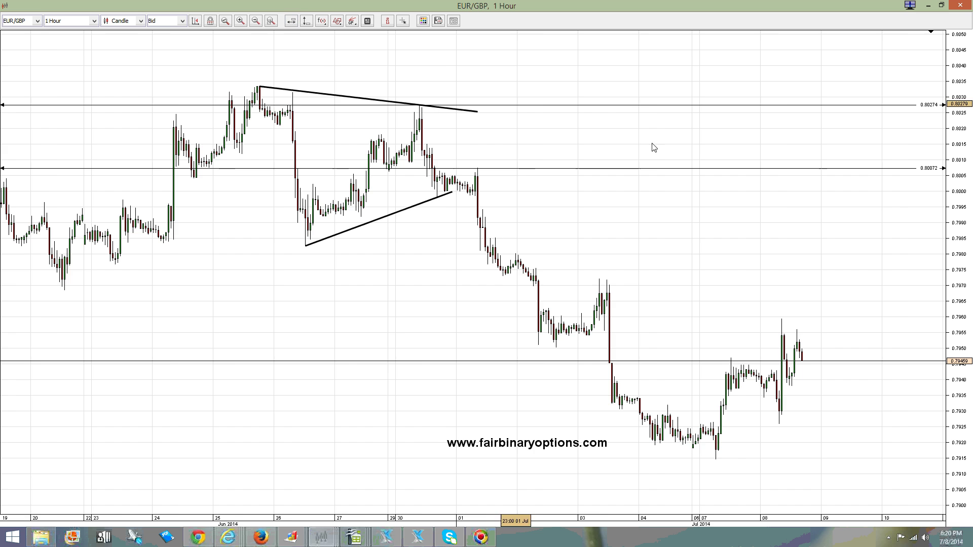
pyautogui.moveTo(872, 248); pyautogui.dragTo(836, 241)
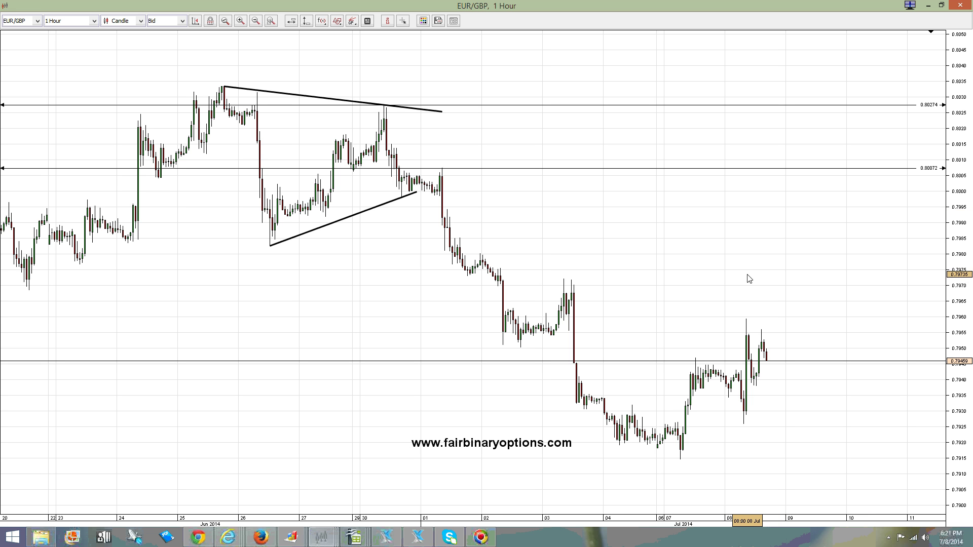
# Draw a small rectangle around the 01 Jul candle high near 0.80072.
pyautogui.click(336, 20)
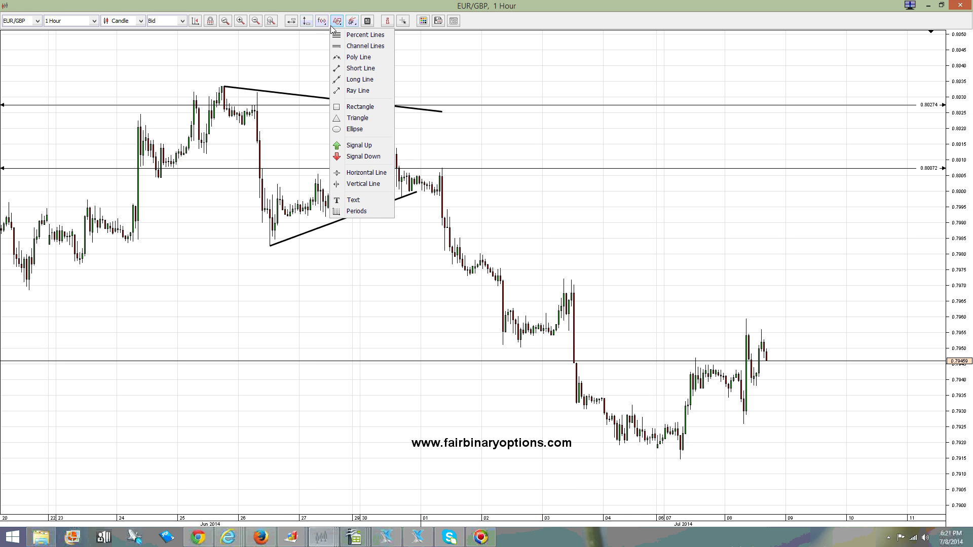
pyautogui.click(358, 107)
pyautogui.moveTo(434, 163); pyautogui.dragTo(457, 175)
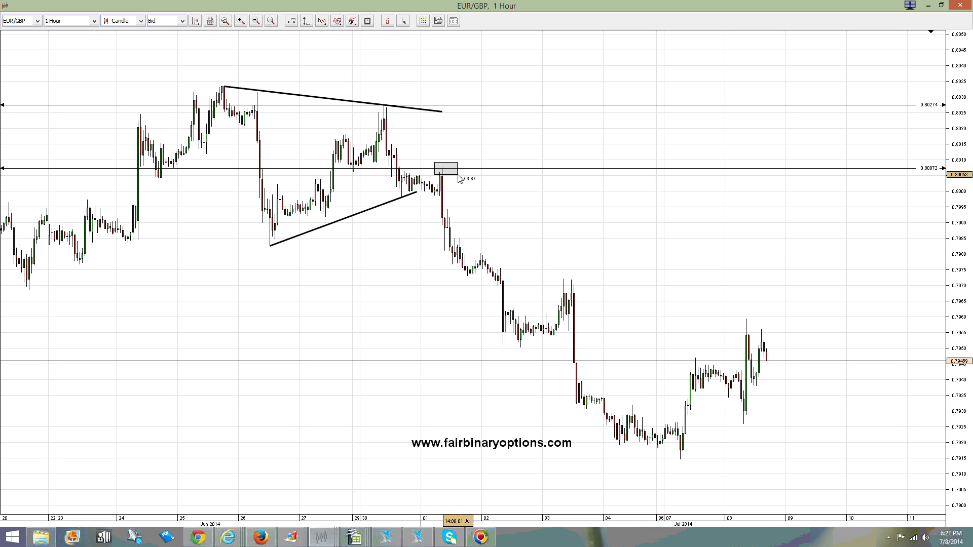
# Draw a falling trend line from the boxed high and clone it at a shallower angle.
pyautogui.click(337, 20)
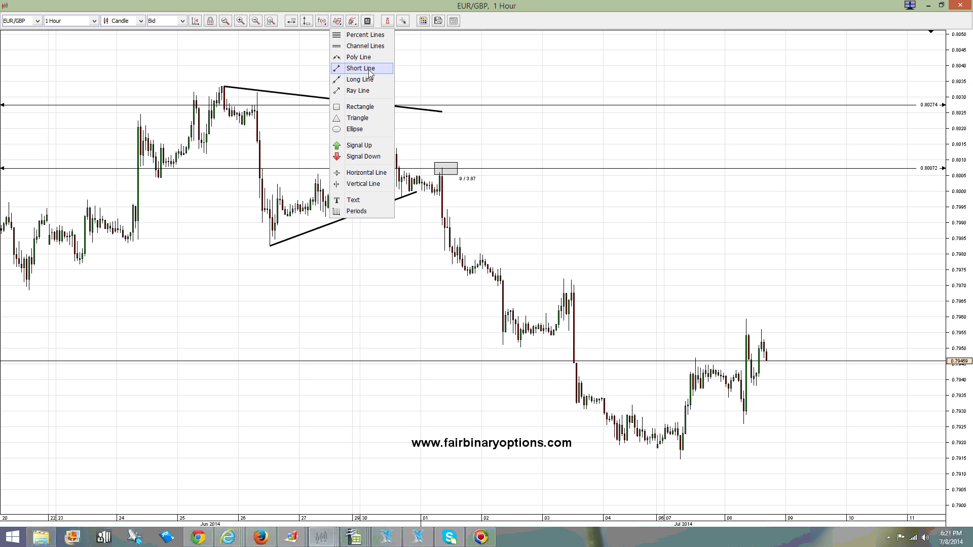
pyautogui.click(369, 71)
pyautogui.moveTo(442, 168)
pyautogui.mouseDown()
pyautogui.moveTo(528, 211)
pyautogui.moveTo(765, 396)
pyautogui.moveTo(761, 438)
pyautogui.moveTo(777, 460)
pyautogui.mouseUp()
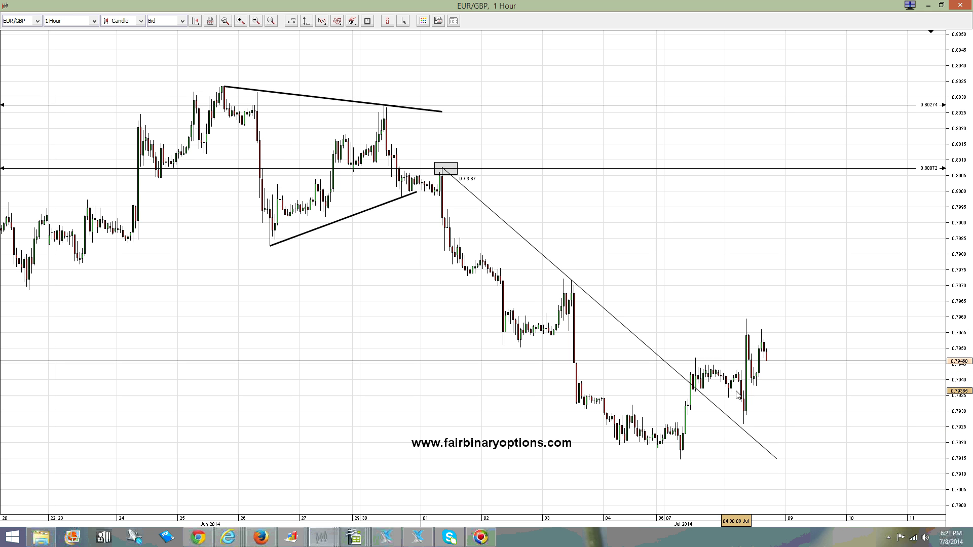
pyautogui.rightClick(751, 440)
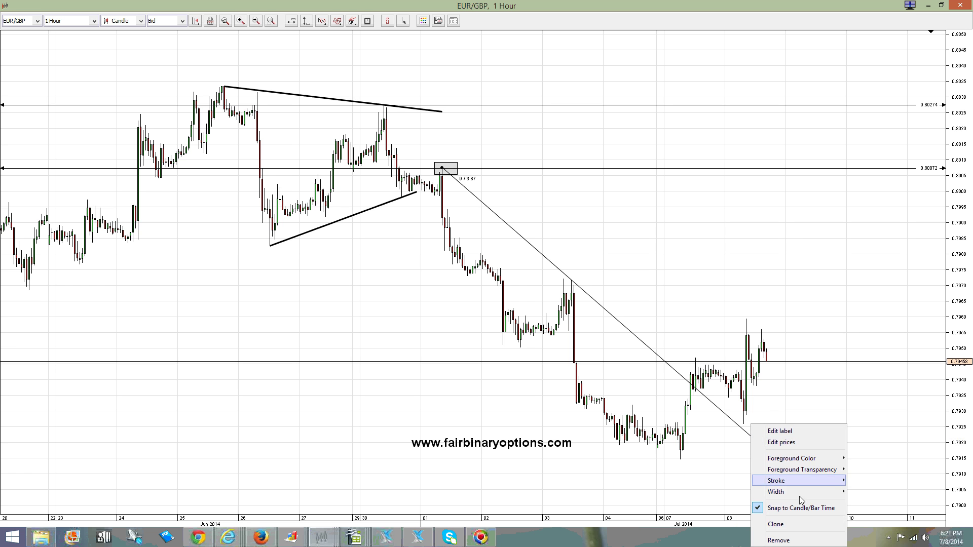
pyautogui.click(776, 525)
pyautogui.moveTo(777, 458); pyautogui.dragTo(812, 428)
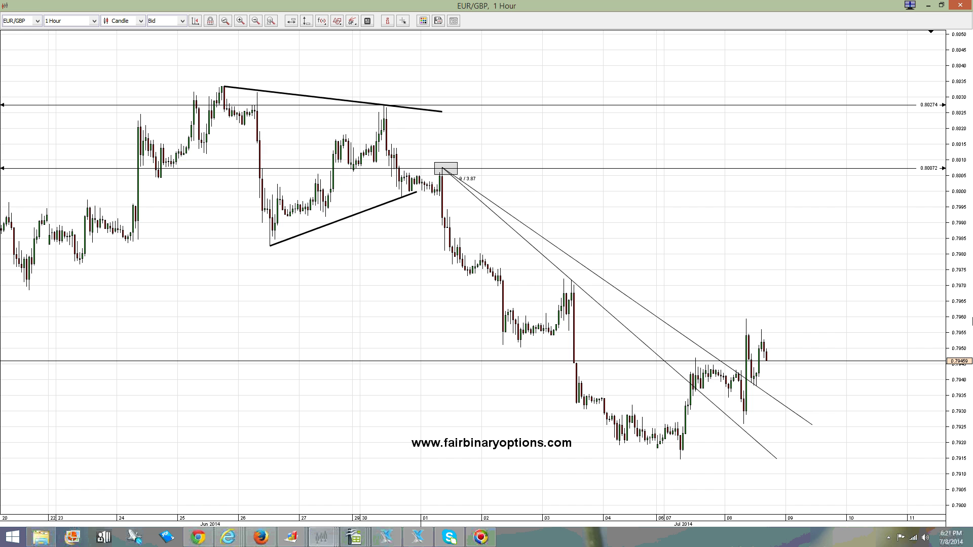
# Draw a rectangle across the July lows as a 0.7915–0.7920 support zone.
pyautogui.click(337, 21)
pyautogui.click(363, 107)
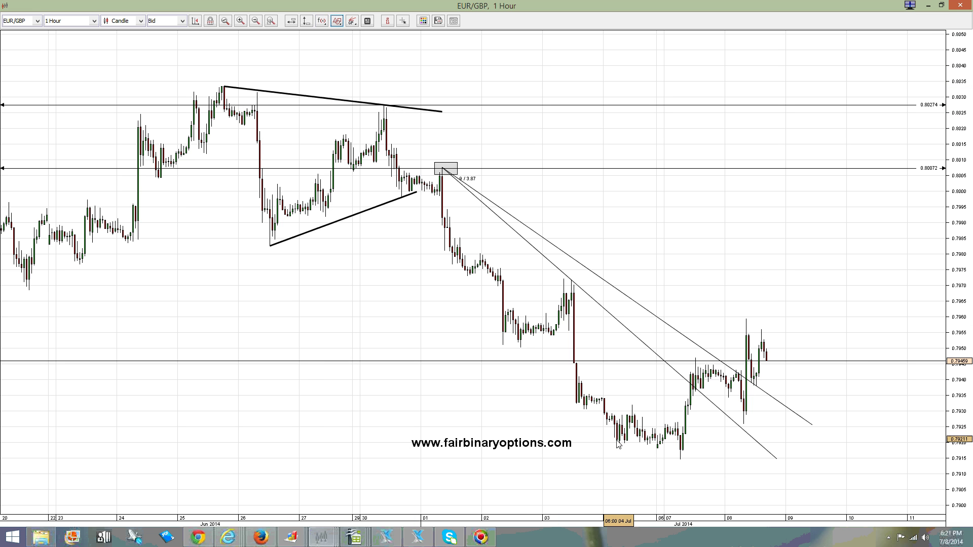
pyautogui.moveTo(611, 441); pyautogui.dragTo(945, 460)
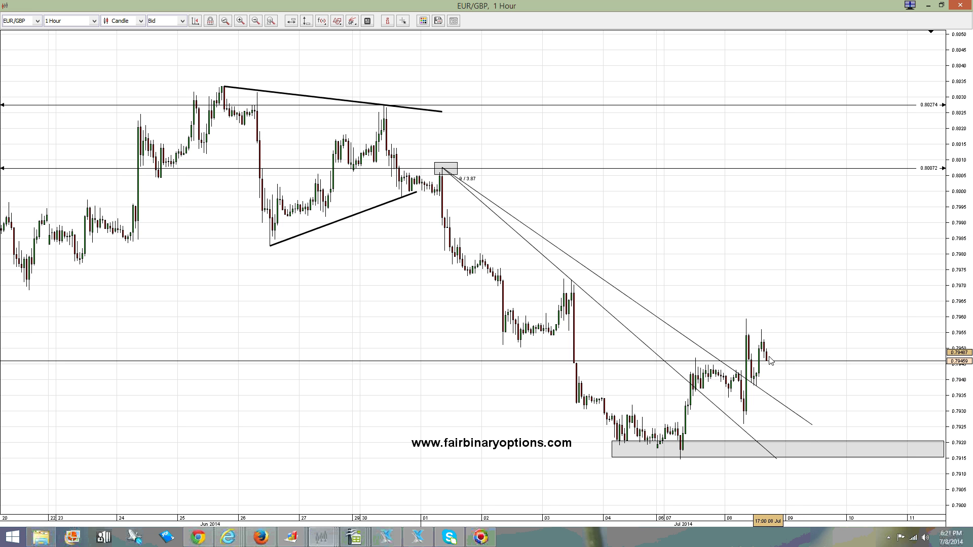
# Draw a Poly Line zigzag from the latest high down through and below the support box.
pyautogui.click(338, 21)
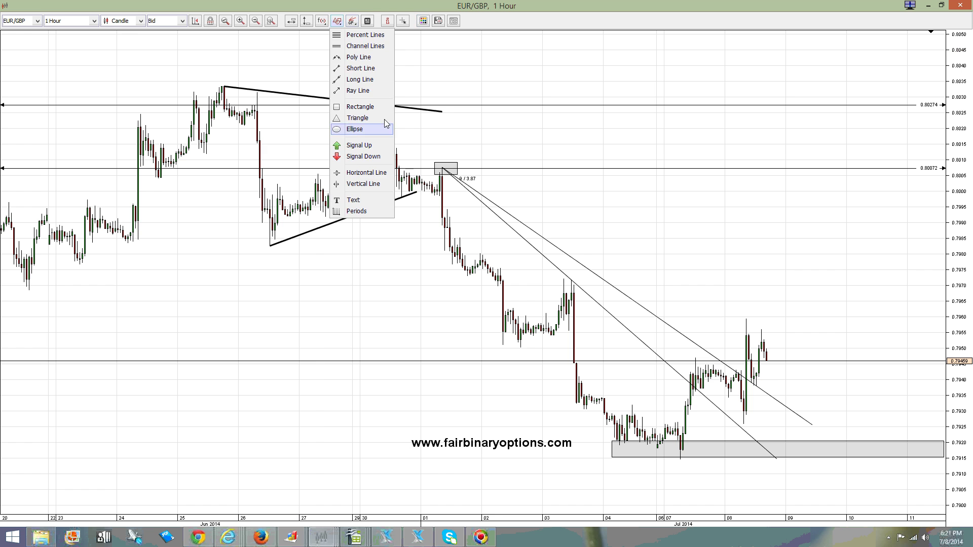
pyautogui.click(358, 57)
pyautogui.click(761, 330)
pyautogui.click(792, 454)
pyautogui.click(810, 422)
pyautogui.click(837, 475)
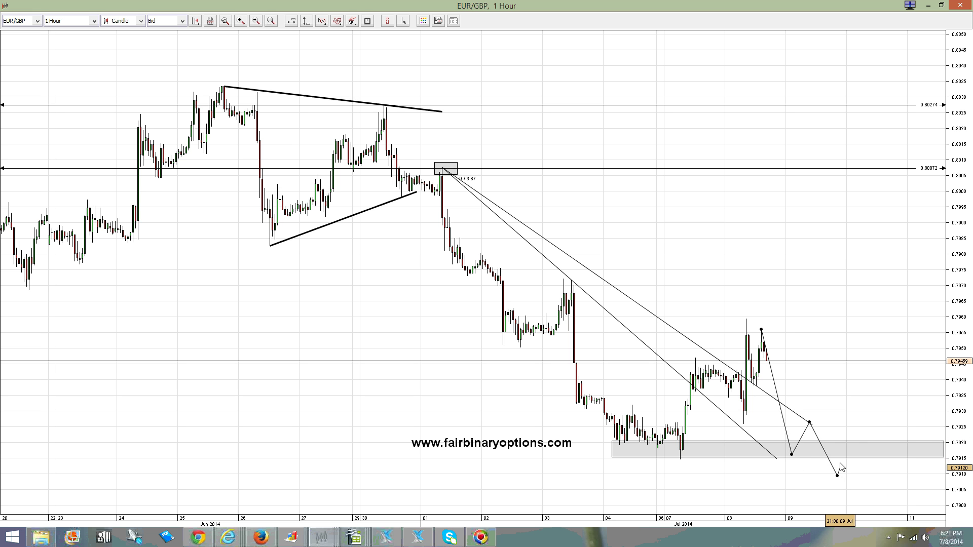
pyautogui.doubleClick(855, 419)
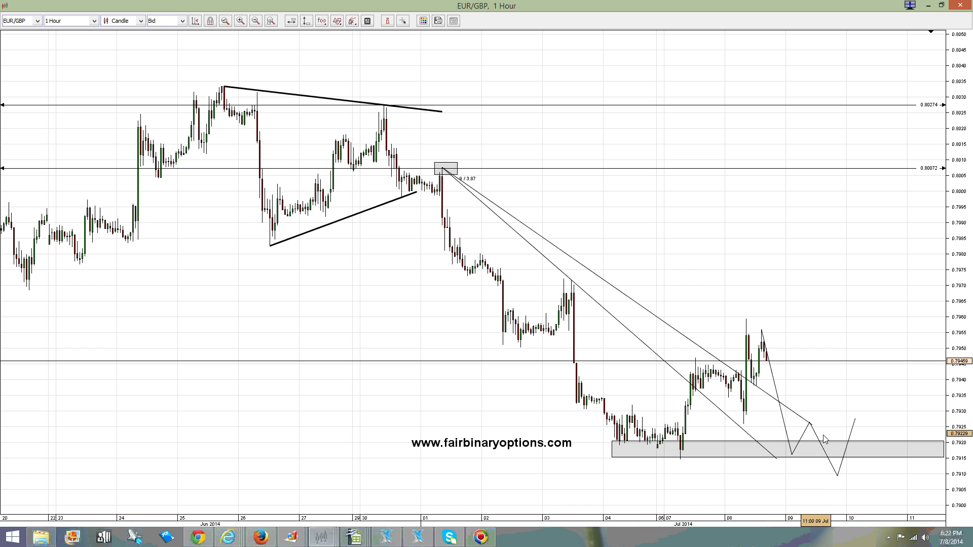
# Set the upper falling trend line's foreground colour to blue.
pyautogui.rightClick(715, 358)
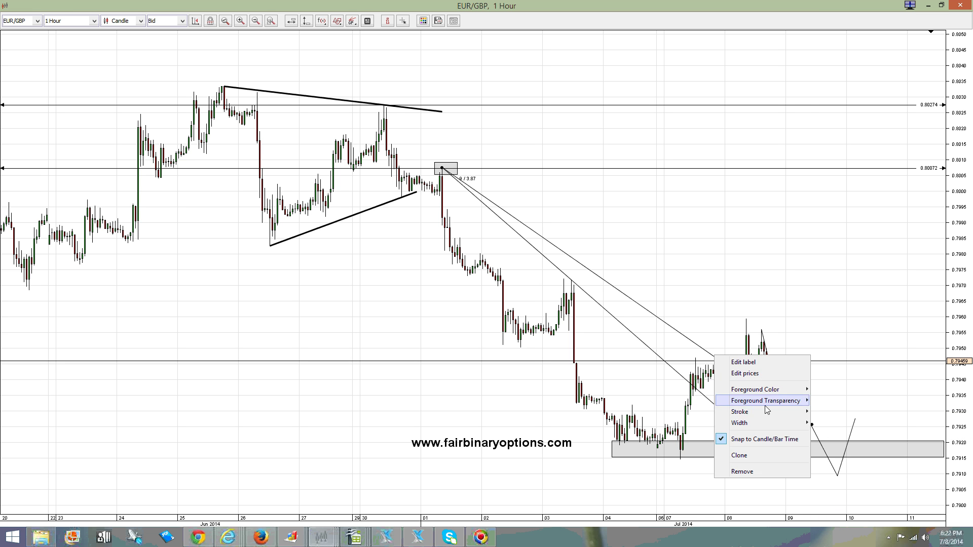
pyautogui.moveTo(769, 424)
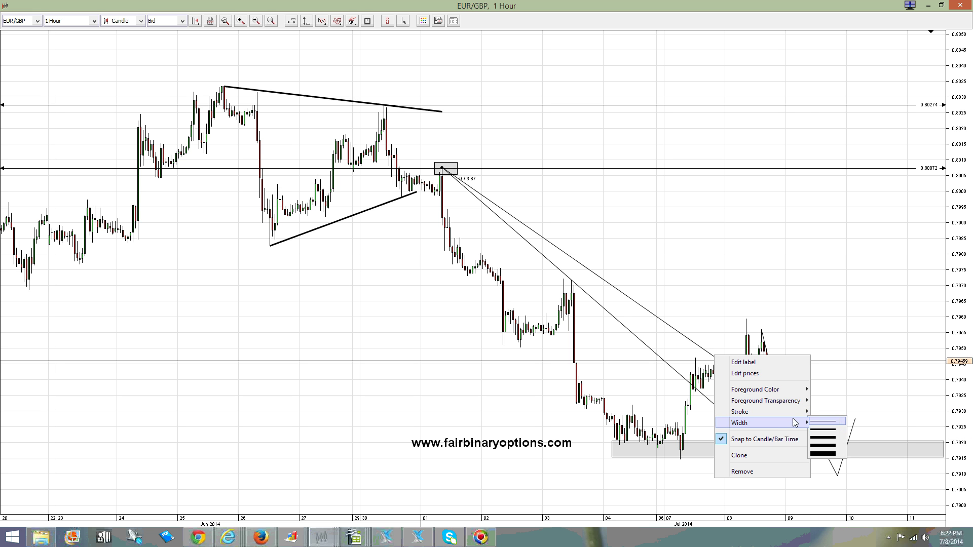
pyautogui.moveTo(766, 391)
pyautogui.click(831, 181)
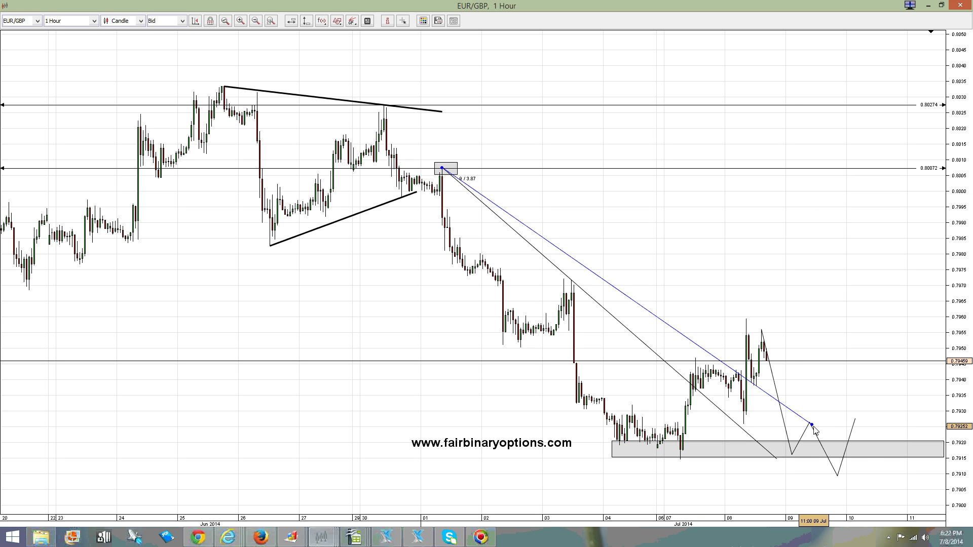
# Drag the blue trend line's right end down-right beyond 10 Jul.
pyautogui.moveTo(813, 425); pyautogui.dragTo(891, 481)
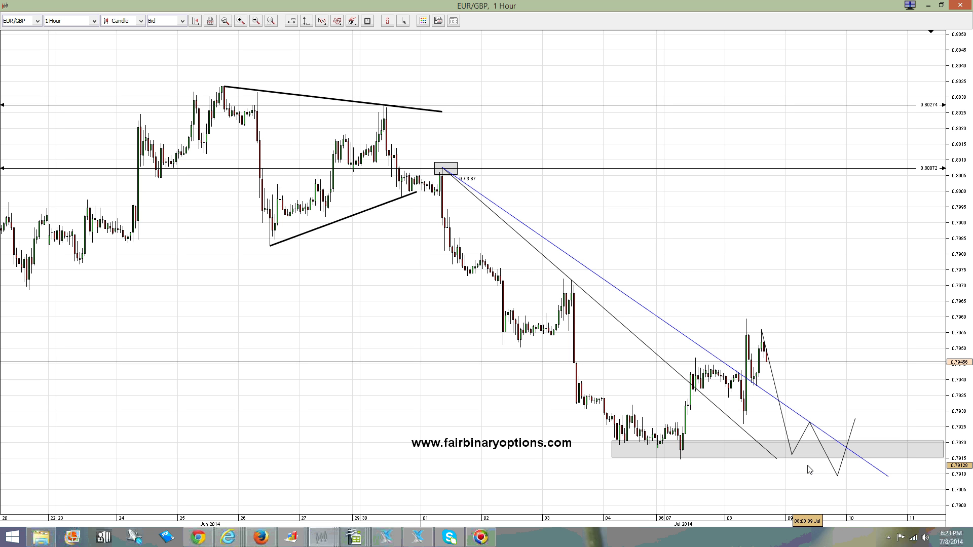
# Zoom out twice and pan to show EUR/GBP from April through July 2014.
pyautogui.click(255, 22)
pyautogui.click(256, 22)
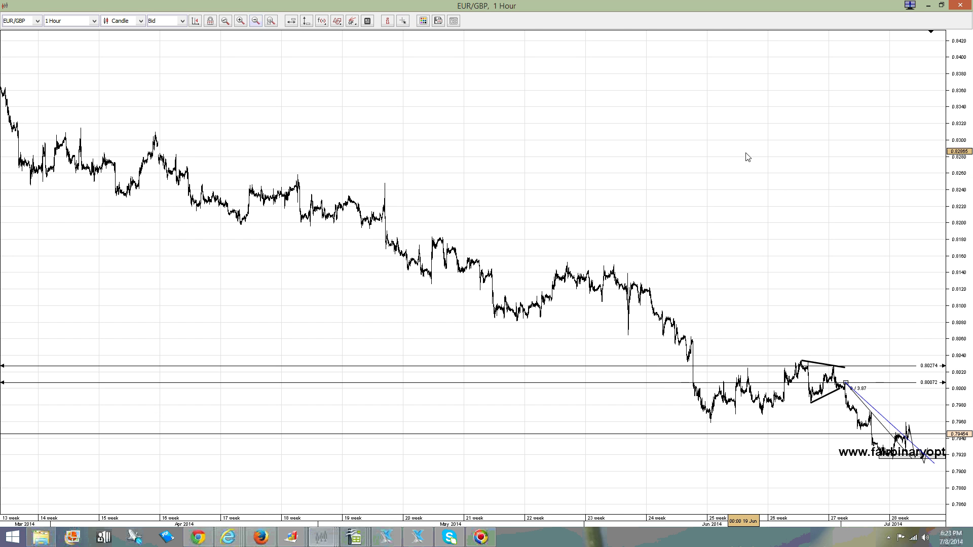
pyautogui.scroll(3, 715, 168)
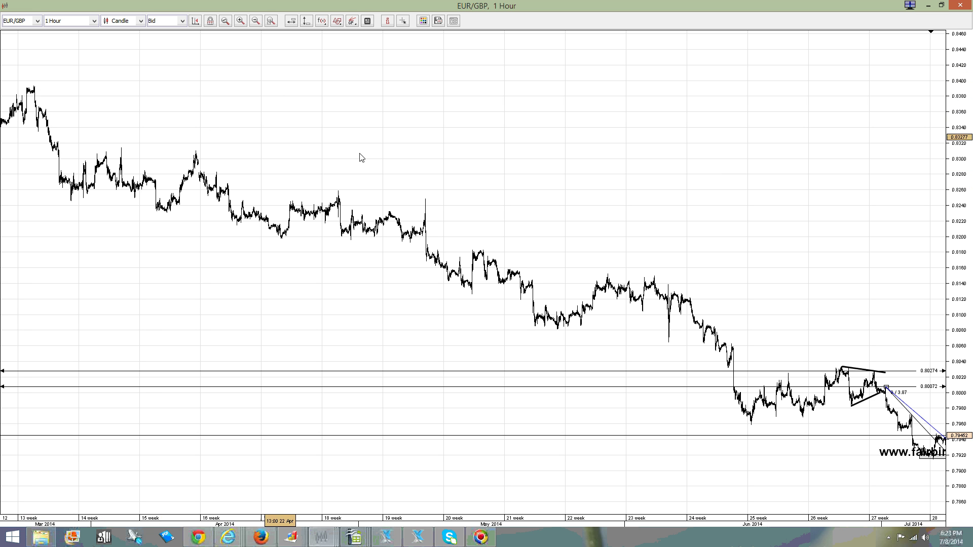
pyautogui.scroll(-1, 813, 479)
pyautogui.moveTo(814, 479); pyautogui.dragTo(711, 465)
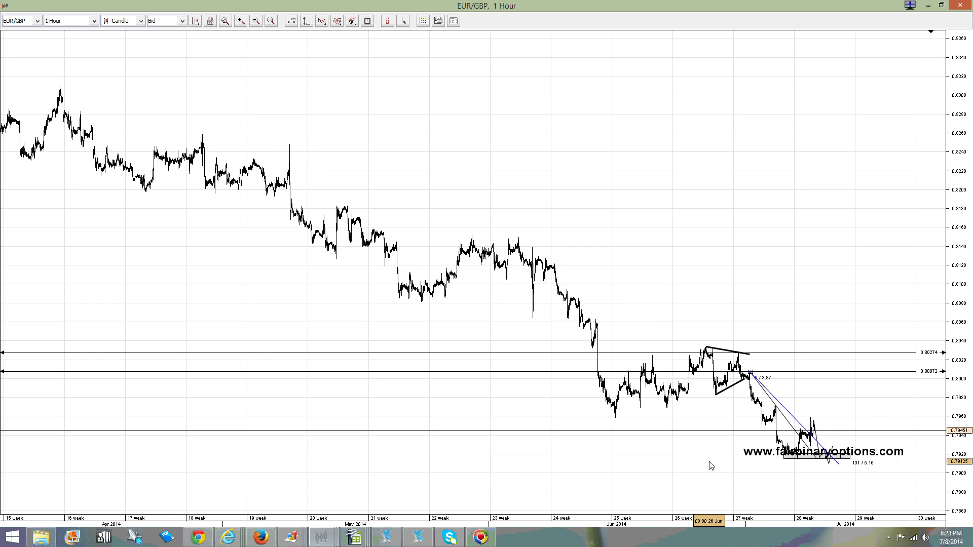
# Switch the chart to the 1 Day timeframe and zoom out to late 2008–2014.
pyautogui.click(64, 21)
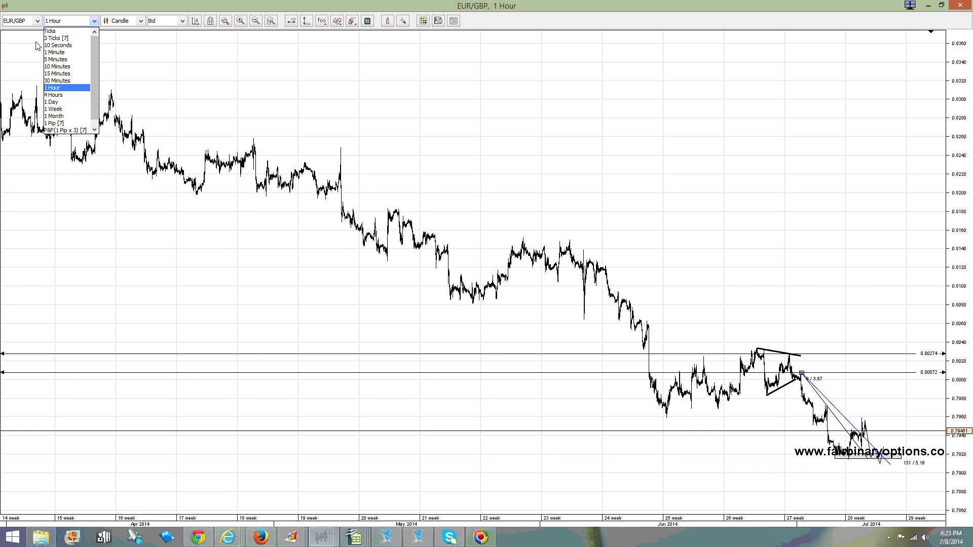
pyautogui.click(72, 101)
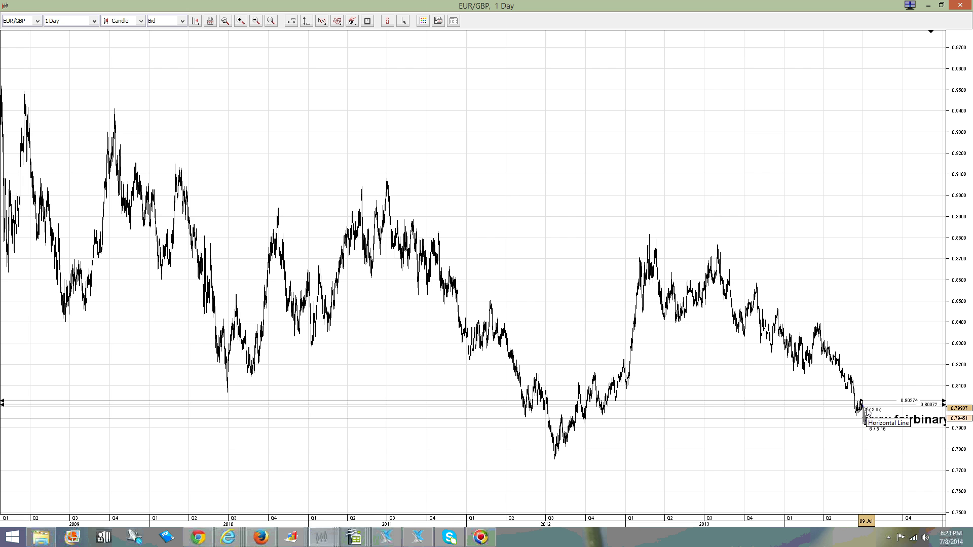
pyautogui.scroll(-2, 528, 191)
pyautogui.scroll(-2, 527, 191)
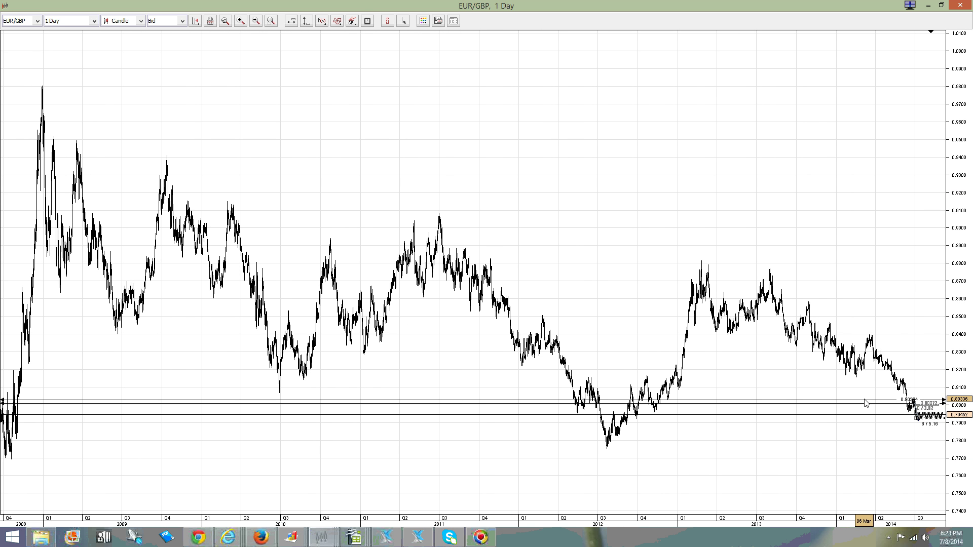
pyautogui.click(337, 21)
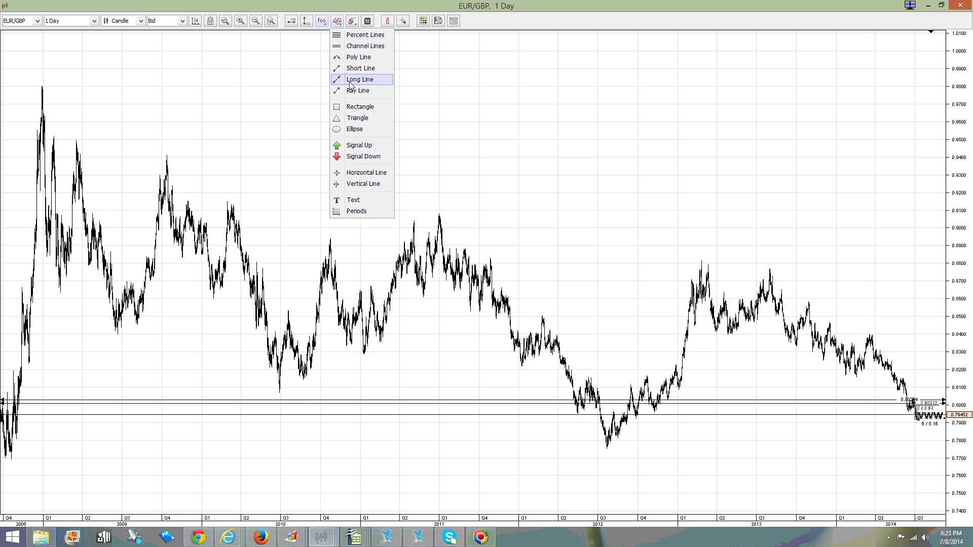
# Draw a Poly Line through the 2008 peak, 2010 low, 2011 peak, 2012 low, 2013 peak and 2014 prices.
pyautogui.click(360, 60)
pyautogui.moveTo(41, 88); pyautogui.dragTo(278, 395)
pyautogui.click(277, 390)
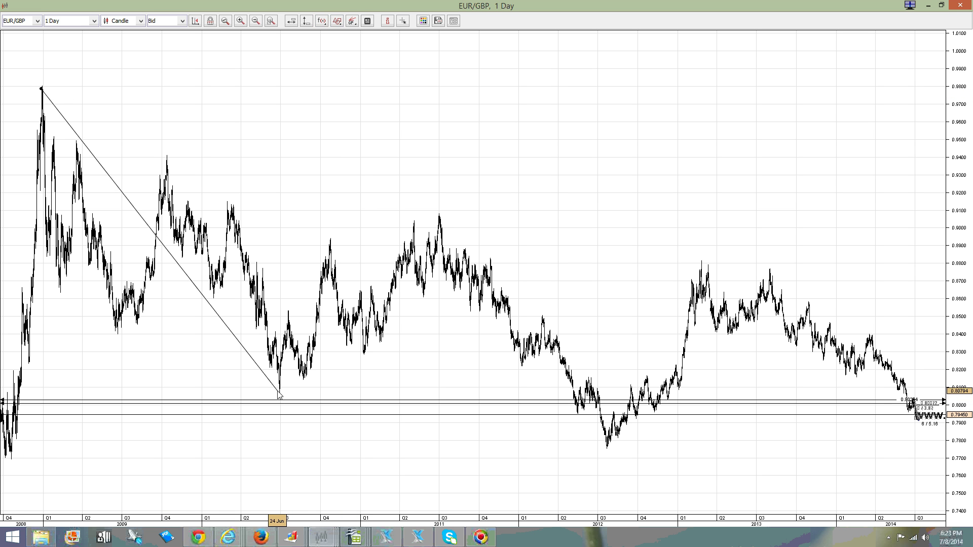
pyautogui.click(438, 215)
pyautogui.click(605, 444)
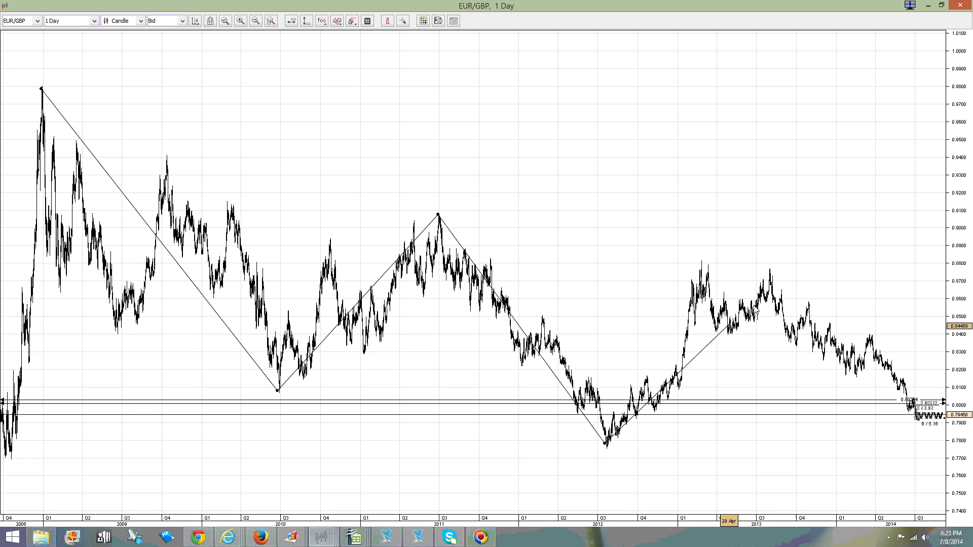
pyautogui.click(769, 269)
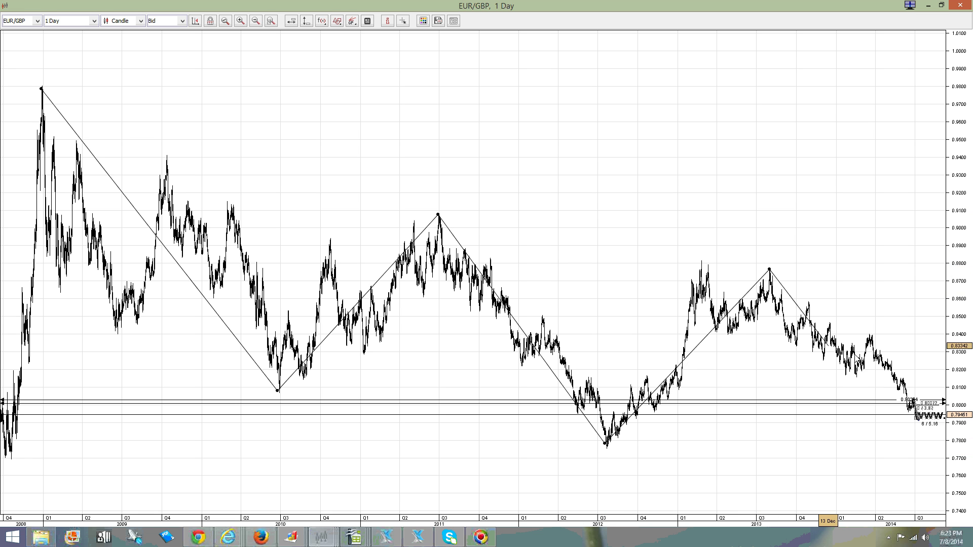
pyautogui.click(913, 421)
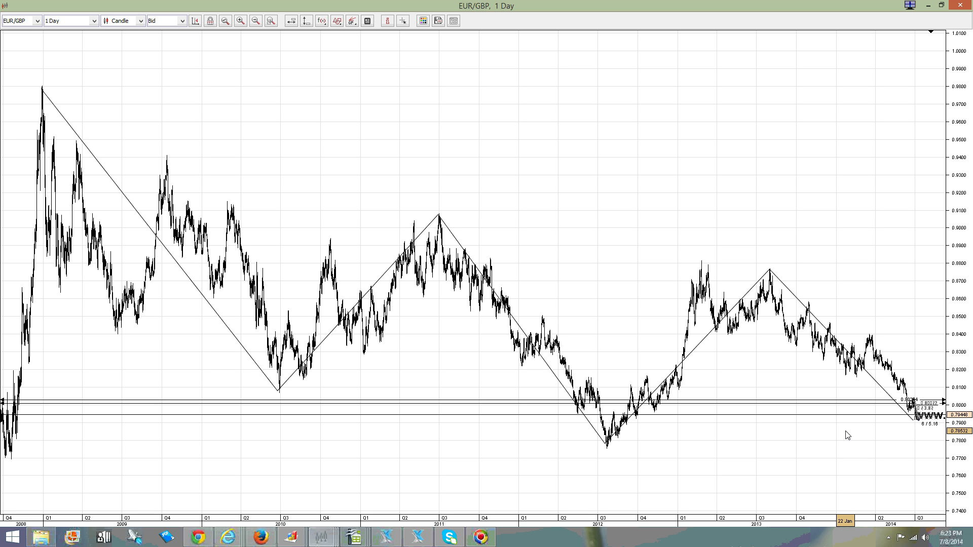
# Switch back to 1 Hour and zoom in twice on late June to mid-July 2014.
pyautogui.click(94, 20)
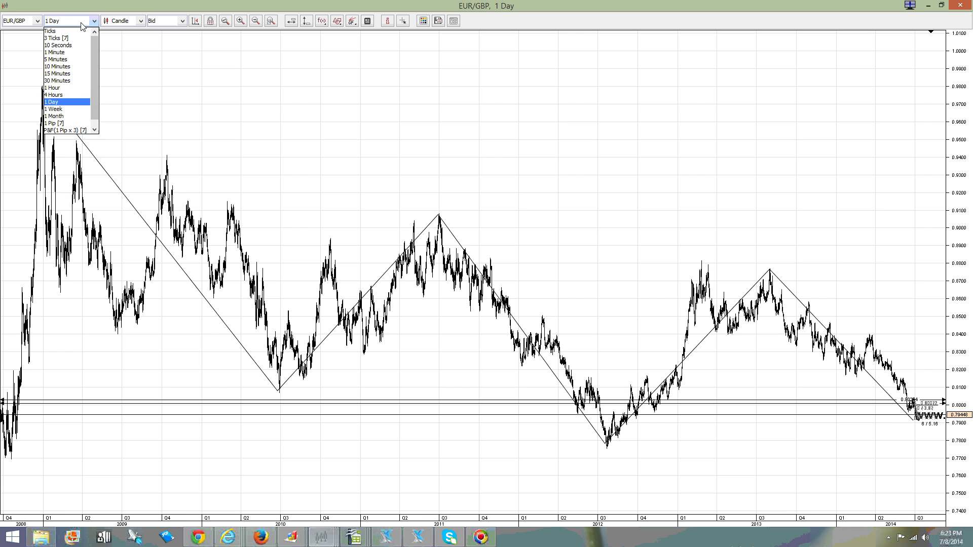
pyautogui.click(90, 89)
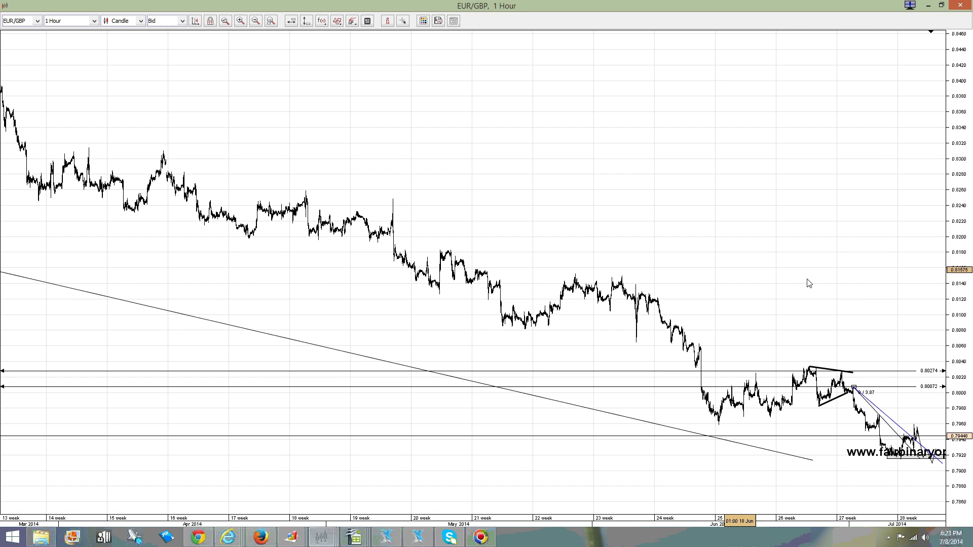
pyautogui.click(241, 22)
pyautogui.click(241, 22)
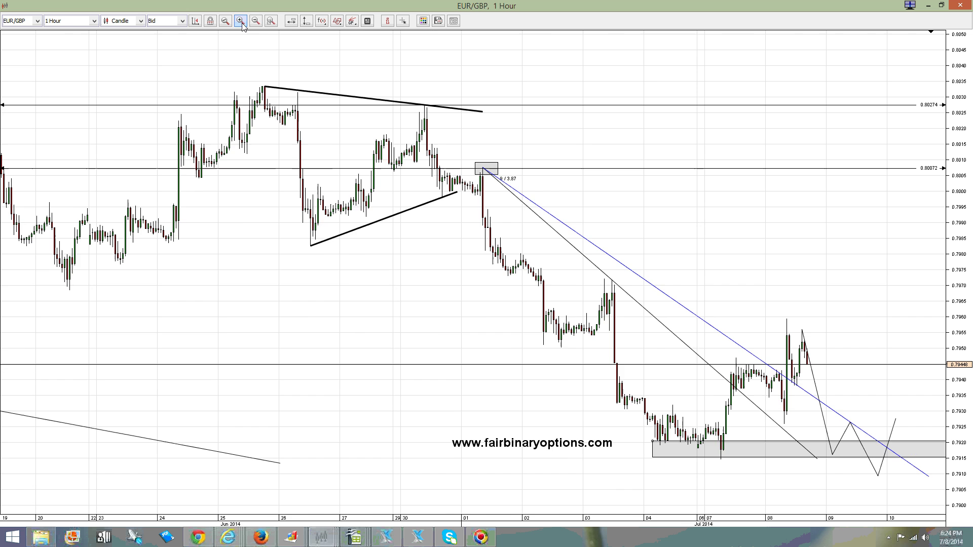
pyautogui.scroll(-3, 756, 282)
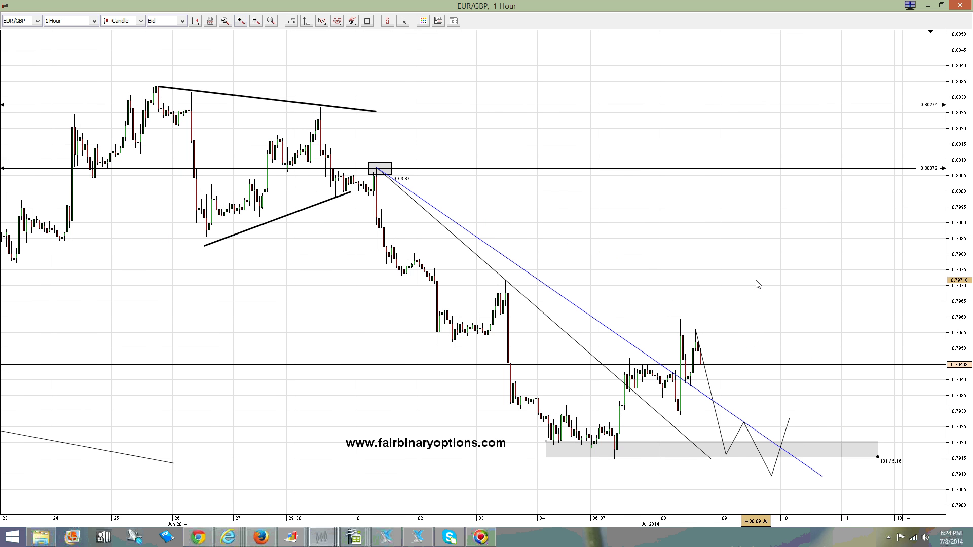
pyautogui.moveTo(963, 314)
pyautogui.mouseDown()
pyautogui.moveTo(966, 334)
pyautogui.moveTo(970, 304)
pyautogui.moveTo(972, 315)
pyautogui.mouseUp()
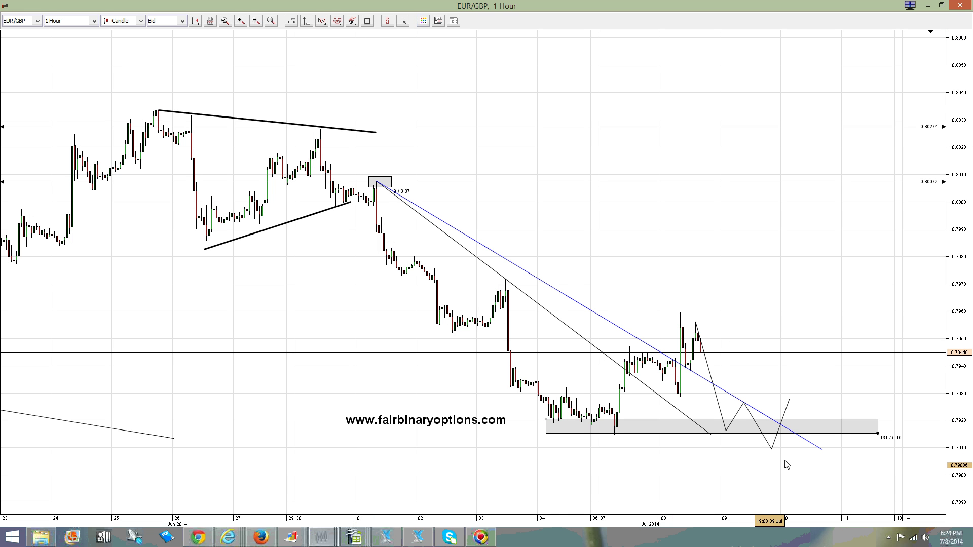
# Place three green Signal Up arrows side by side on the support box.
pyautogui.click(337, 21)
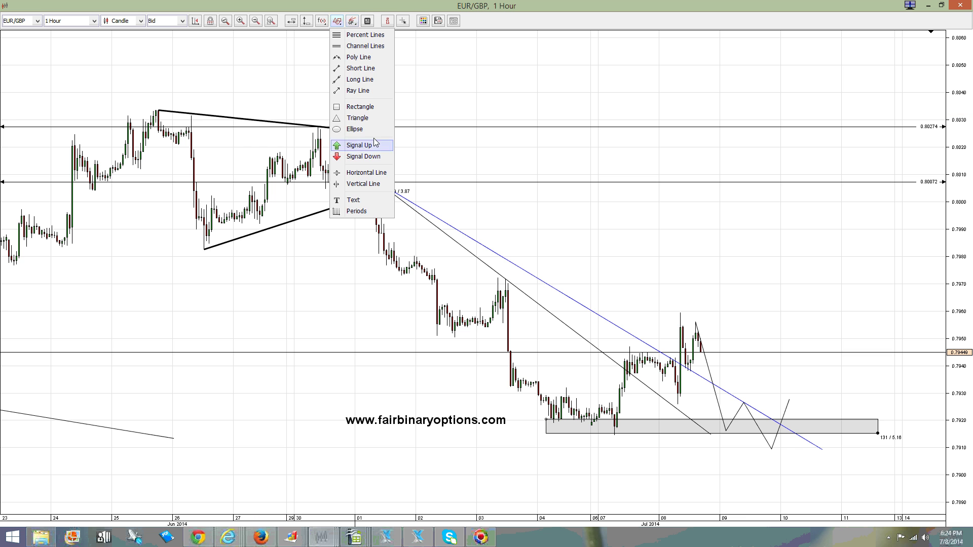
pyautogui.click(357, 158)
pyautogui.click(726, 427)
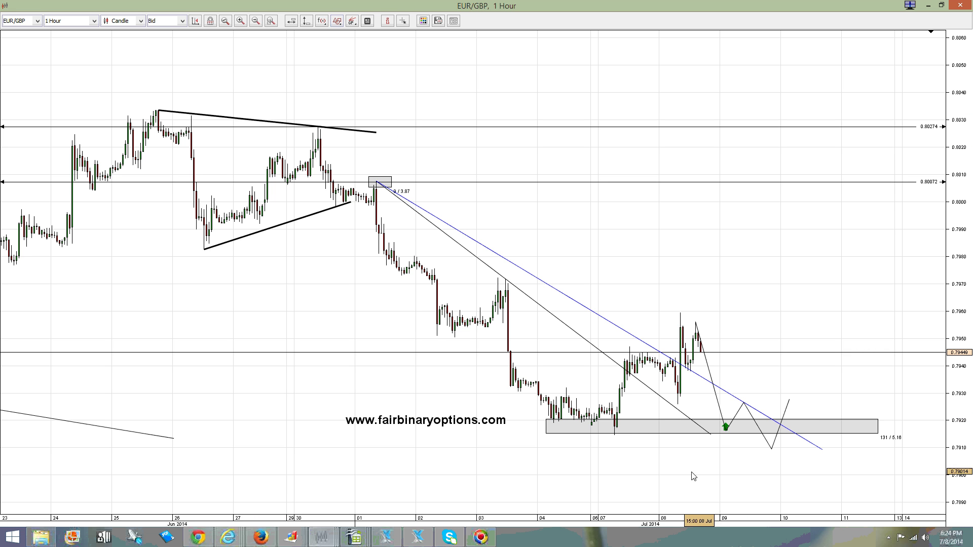
pyautogui.click(338, 21)
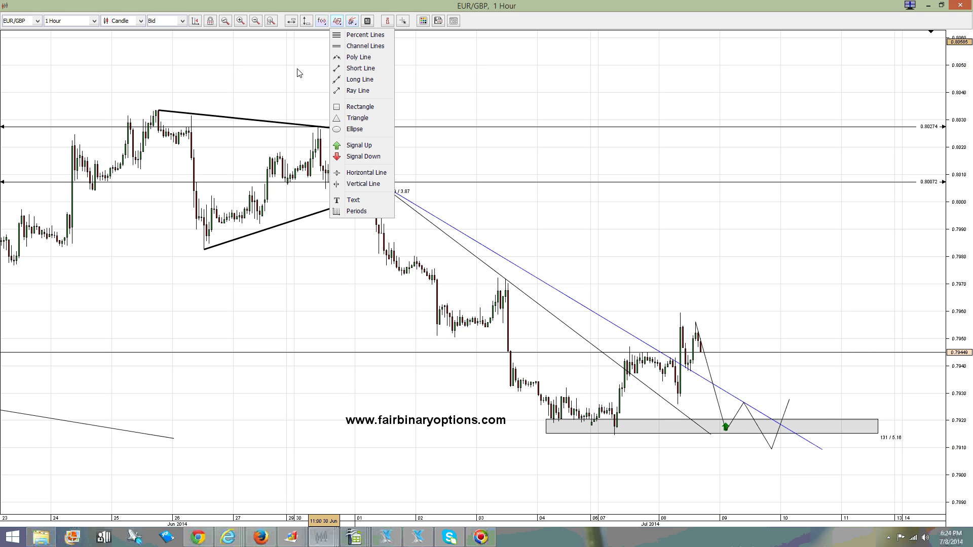
pyautogui.click(358, 146)
pyautogui.click(733, 429)
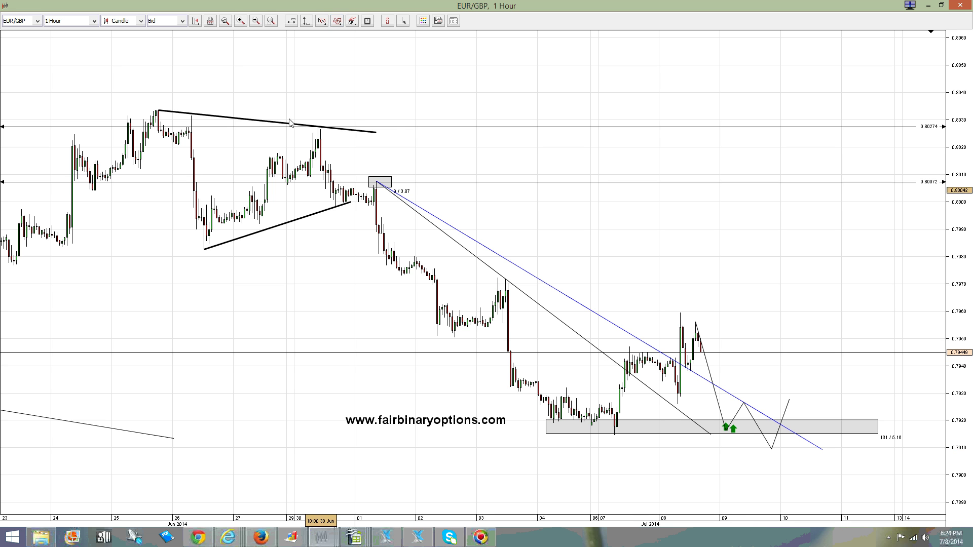
pyautogui.click(337, 22)
pyautogui.click(358, 147)
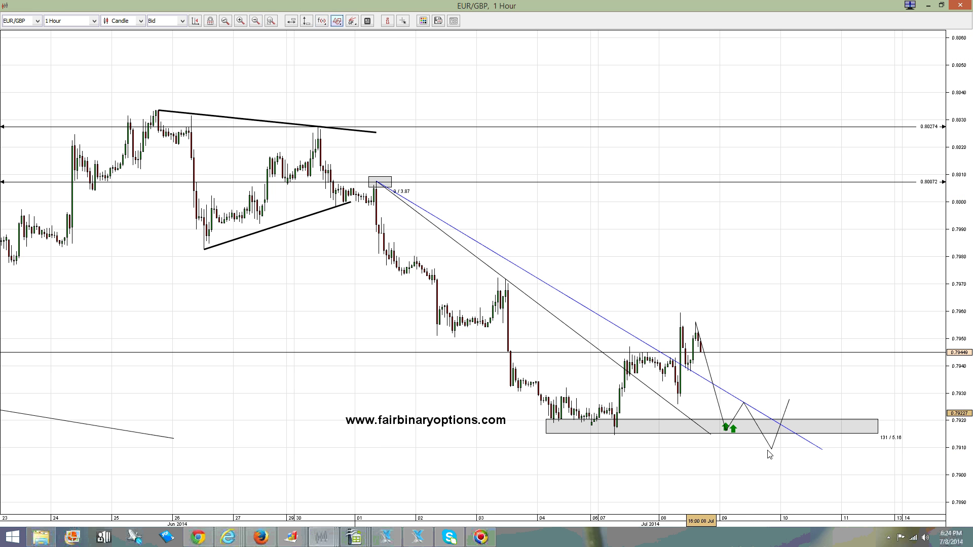
pyautogui.click(743, 429)
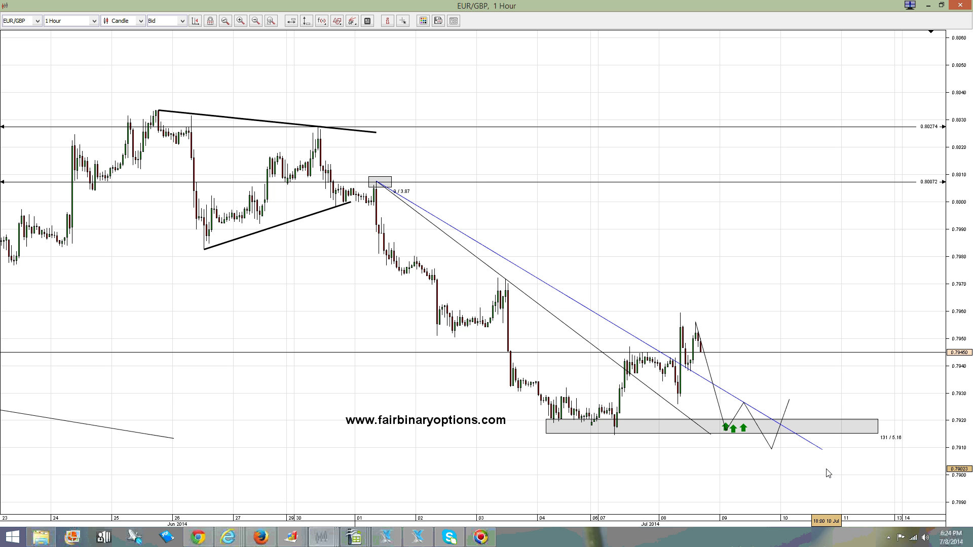
# Place a text note below the support box reading 'buying call options with one week expiration date'.
pyautogui.click(336, 21)
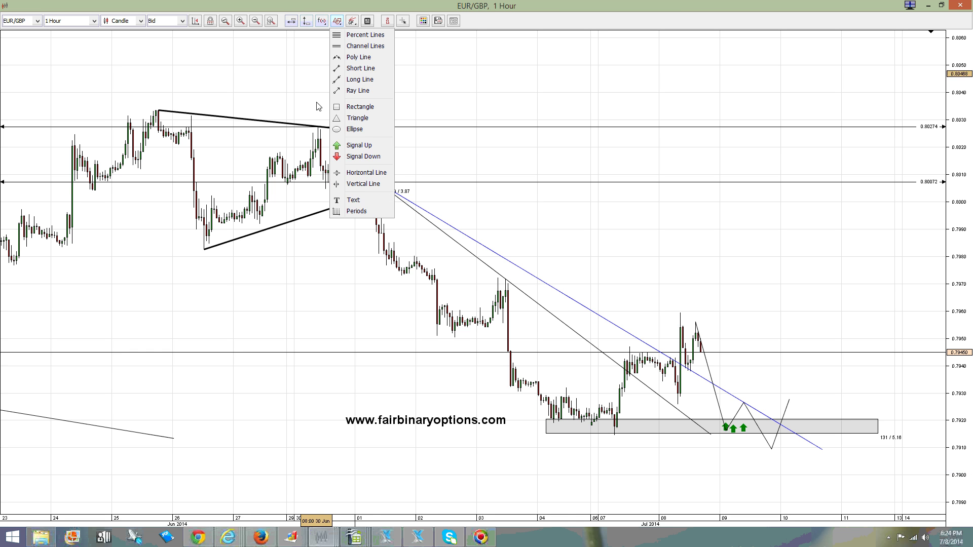
pyautogui.click(360, 199)
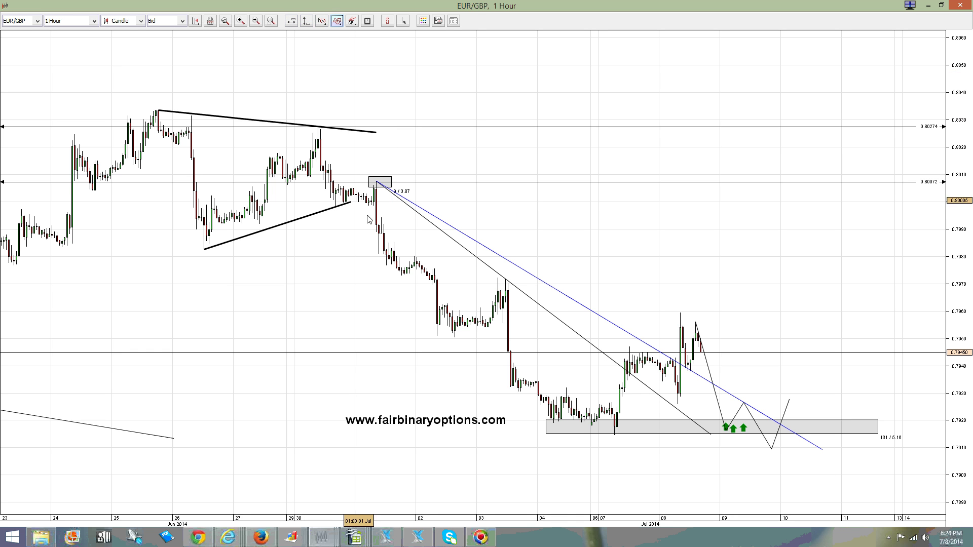
pyautogui.click(700, 460)
pyautogui.write('buying call opton')
pyautogui.press('BackSpace')
pyautogui.press('BackSpace')
pyautogui.write('ions with end of week')
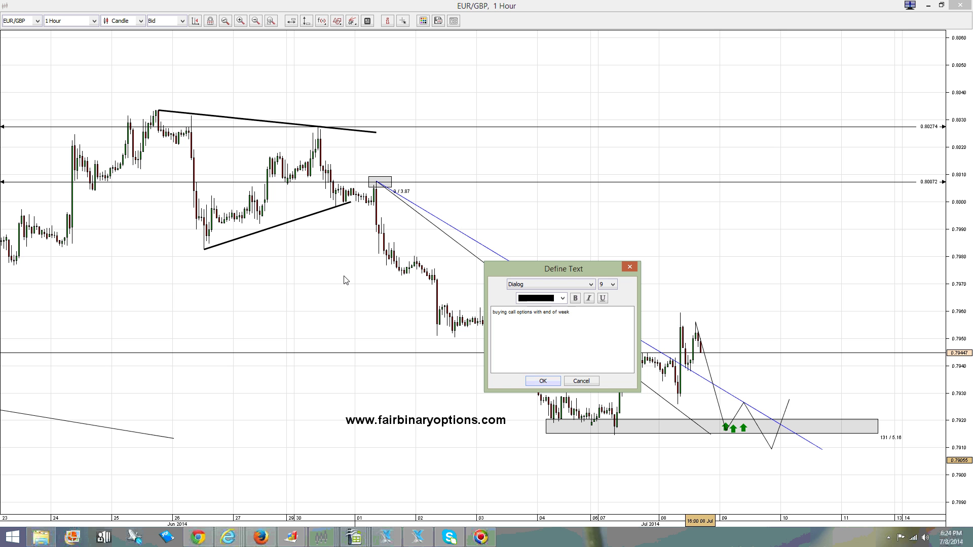
pyautogui.press('BackSpace')
pyautogui.press('BackSpace')
pyautogui.press('BackSpace')
pyautogui.press('BackSpace')
pyautogui.press('BackSpace')
pyautogui.press('BackSpace')
pyautogui.press('BackSpace')
pyautogui.write('one week expiration date')
# Format the note text at font size 20 in blue.
pyautogui.moveTo(608, 317); pyautogui.dragTo(492, 312)
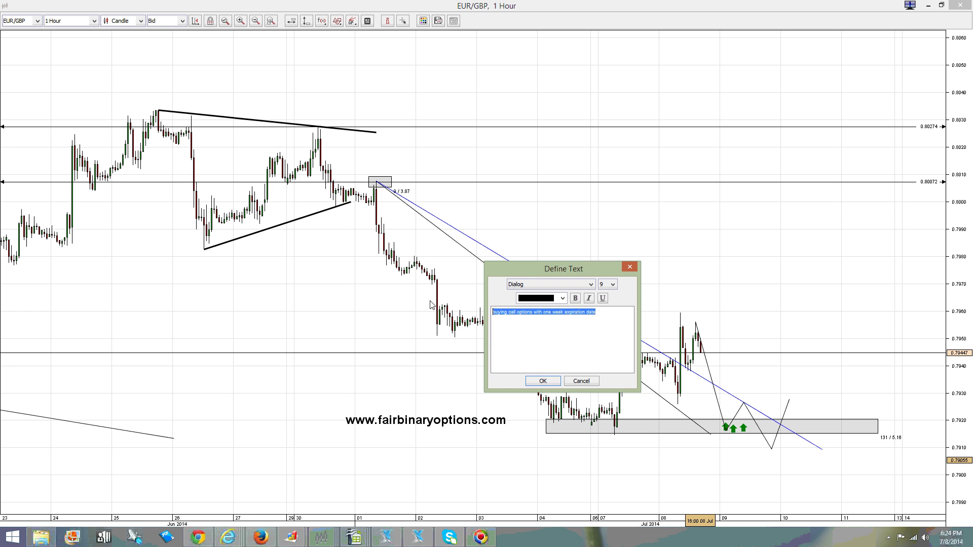
pyautogui.click(607, 284)
pyautogui.scroll(-1, 614, 346)
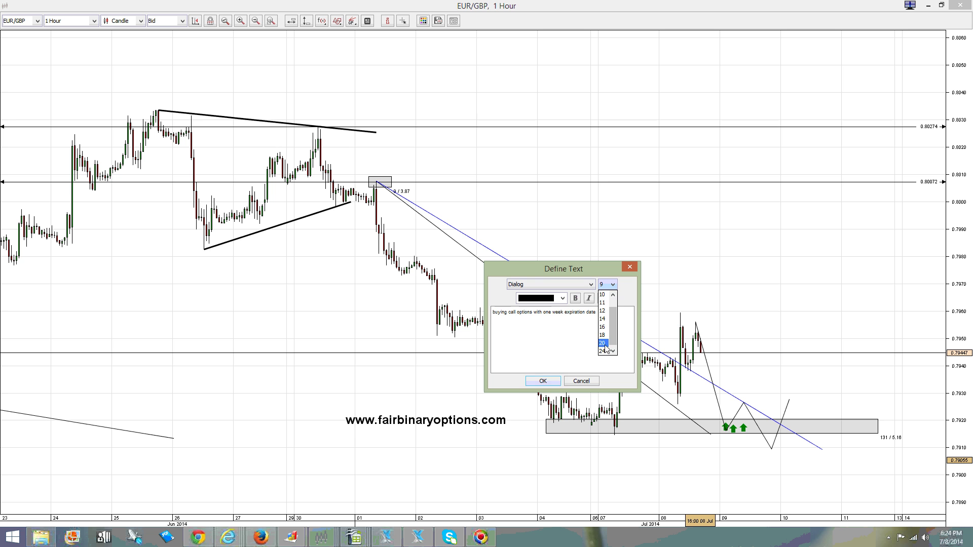
pyautogui.click(606, 343)
pyautogui.click(562, 298)
pyautogui.click(546, 309)
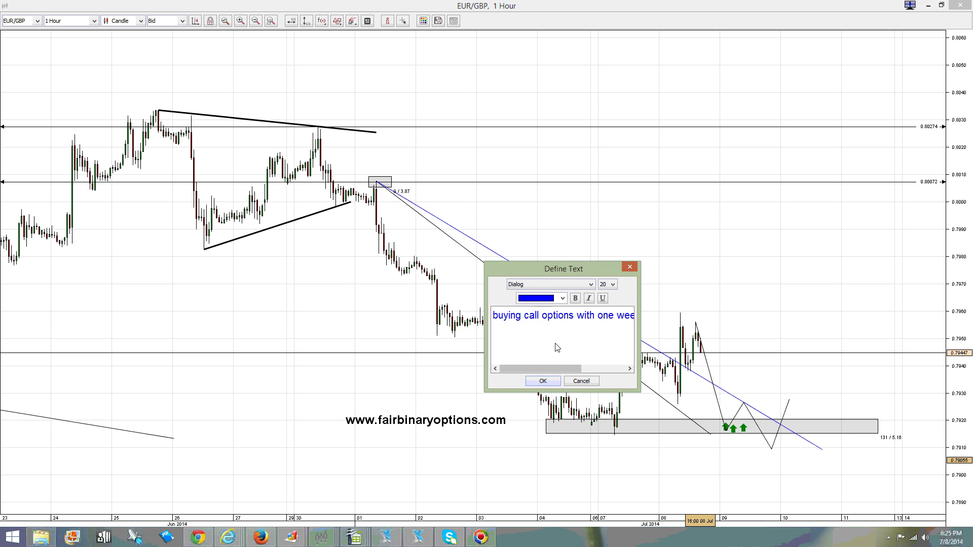
# Add a second line 'on a break below 0.7900' and confirm the note.
pyautogui.moveTo(615, 318); pyautogui.dragTo(653, 327)
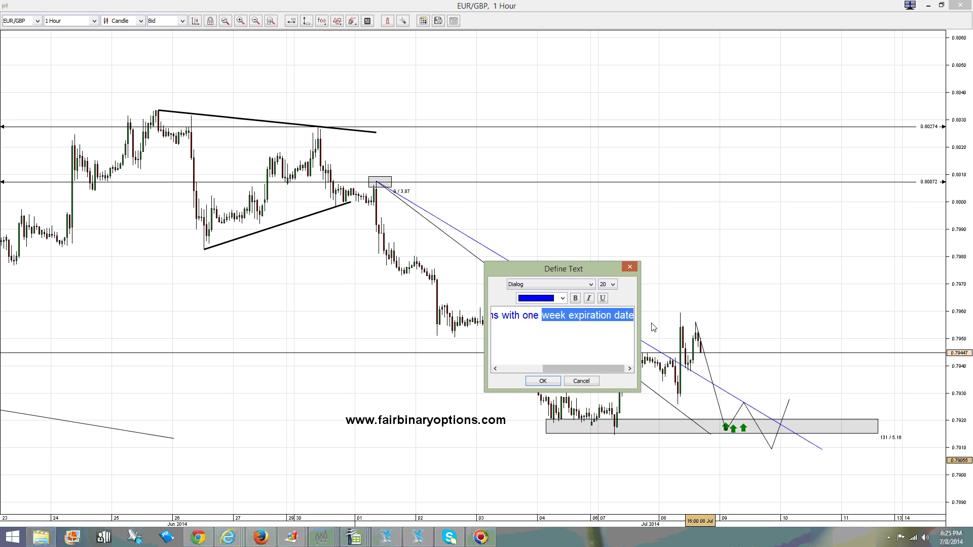
pyautogui.click(634, 315)
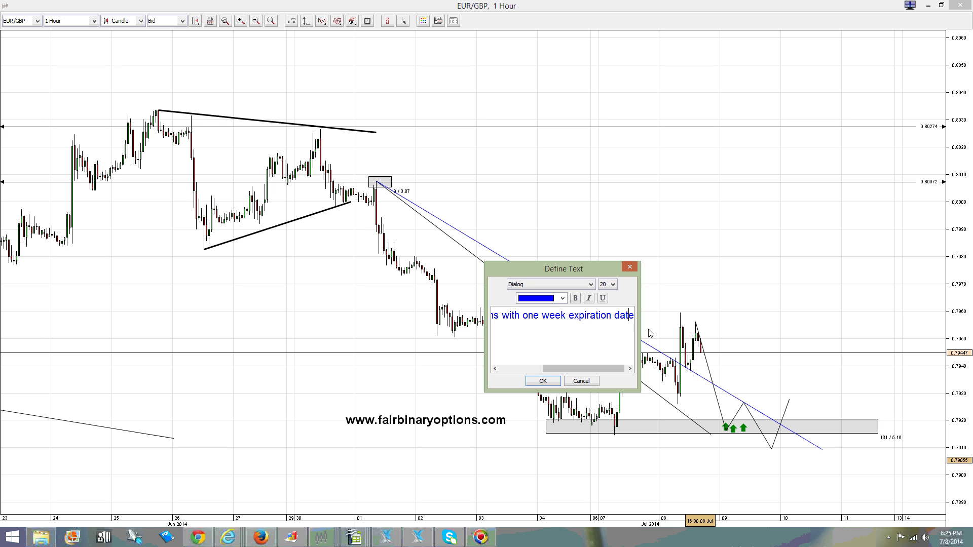
pyautogui.press('Home')
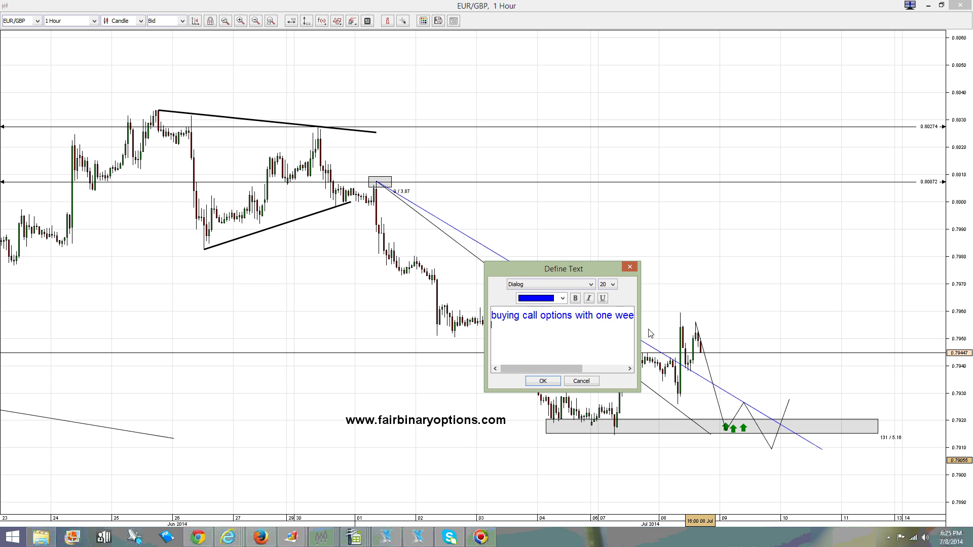
pyautogui.write('on a break below 0.7900')
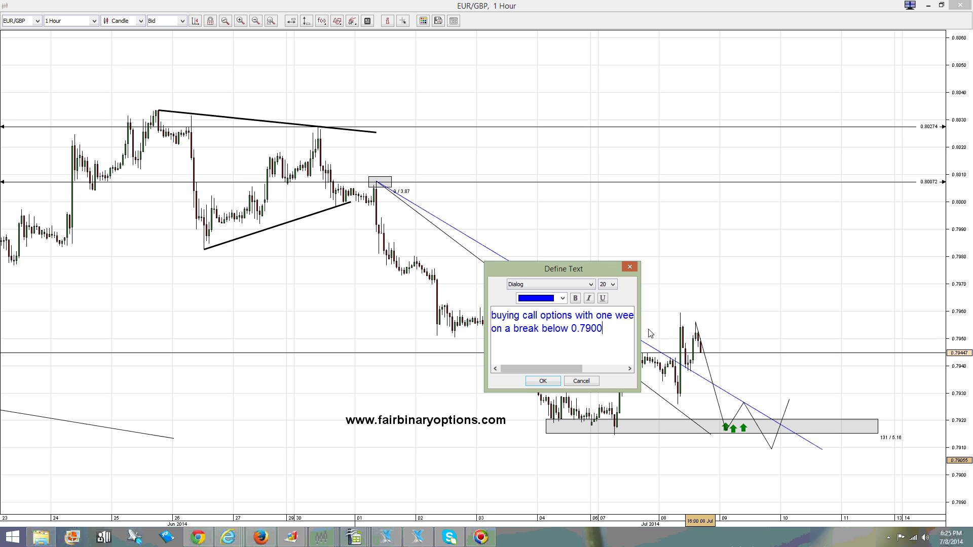
pyautogui.click(543, 381)
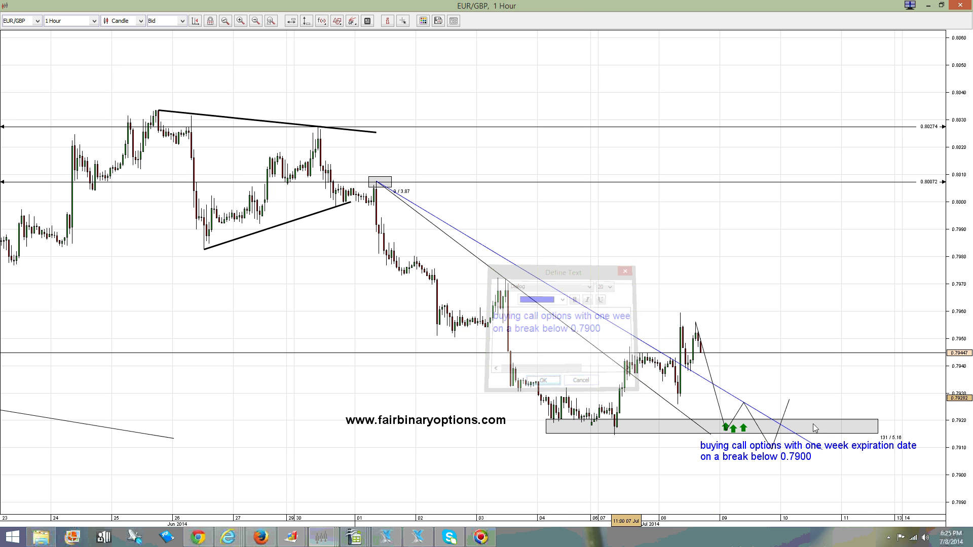